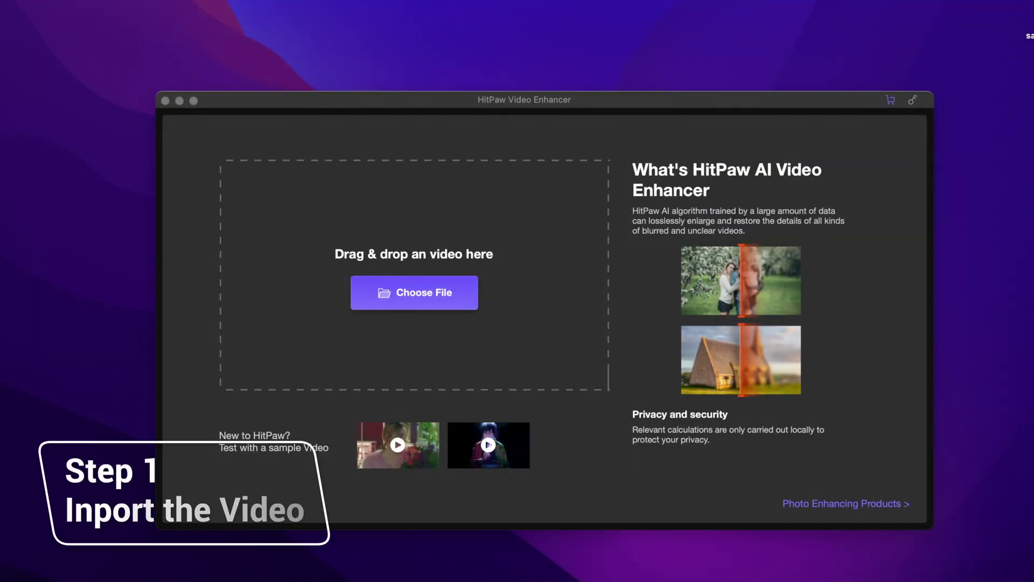
Import the sample video and choose the Face Model after trying Animation and Colorize
drag(1028, 22, 401, 279)
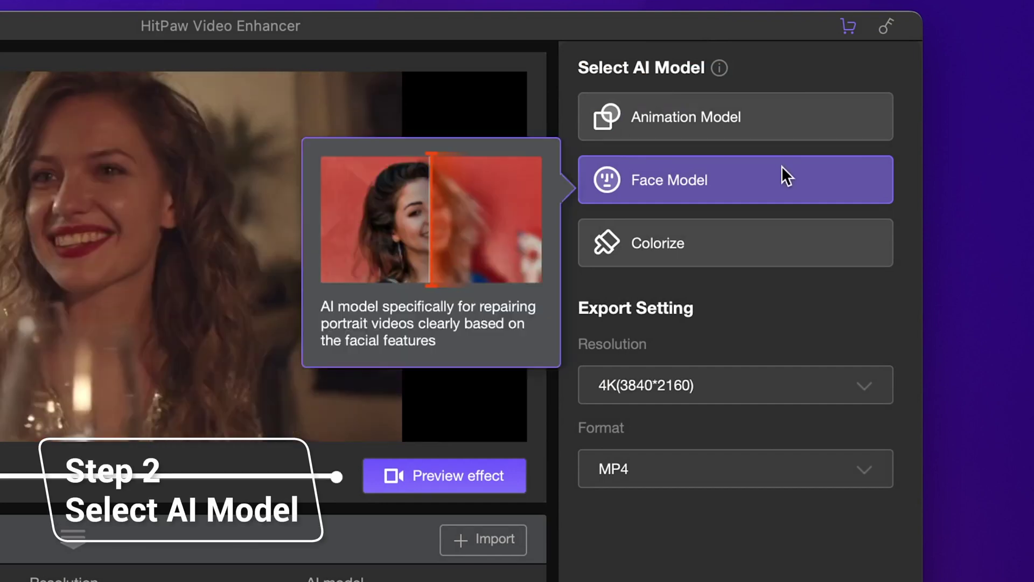
mouse_move(735, 116)
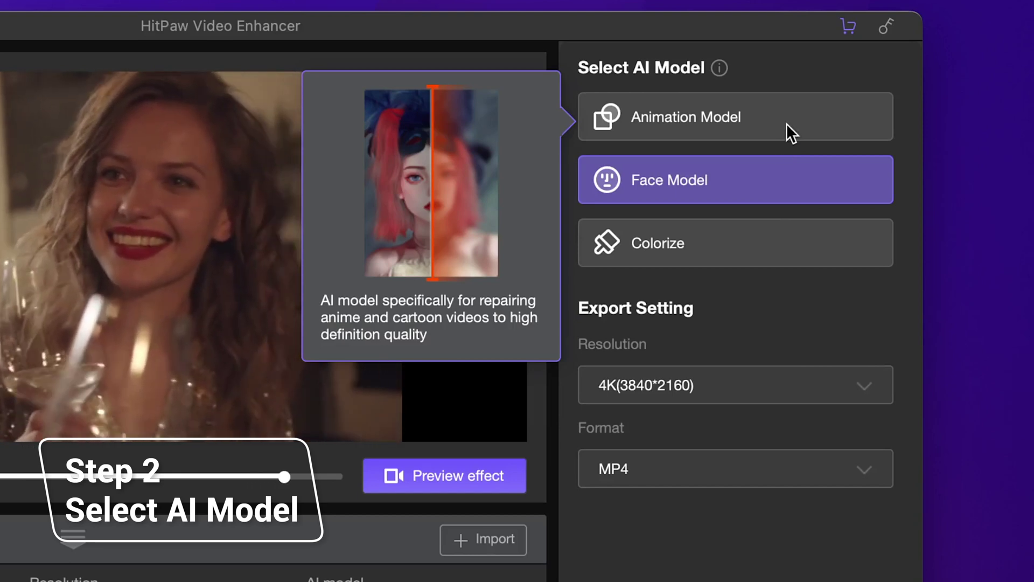
click(787, 124)
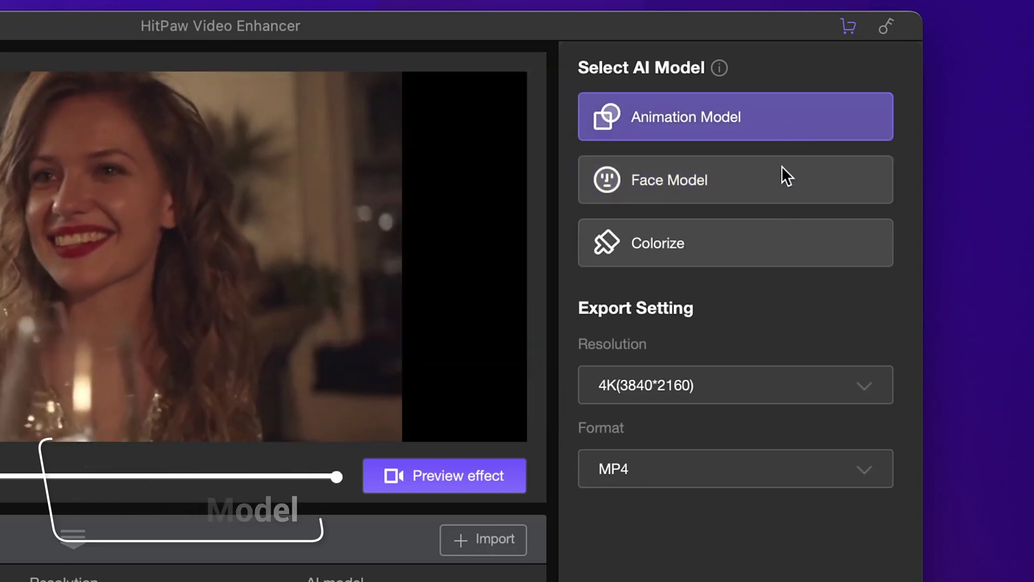
click(755, 245)
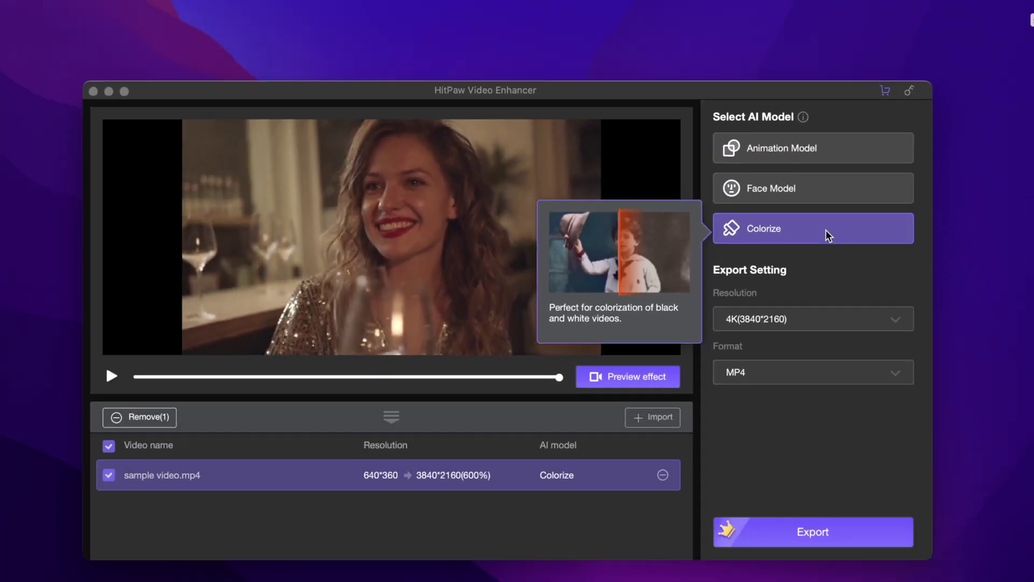
click(845, 198)
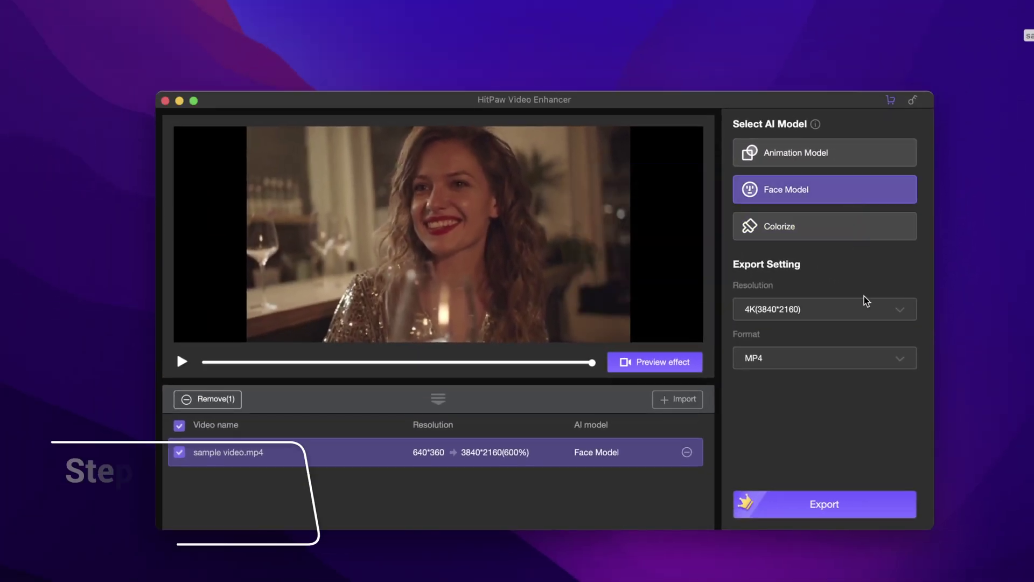
Keep the output resolution at 4K (3840*2160)
click(876, 308)
click(907, 314)
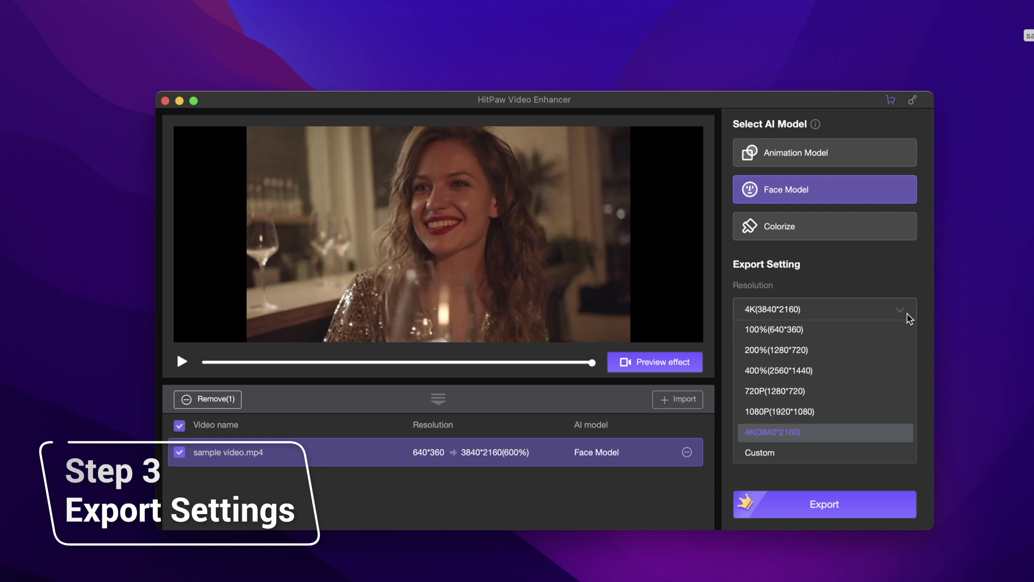
click(854, 434)
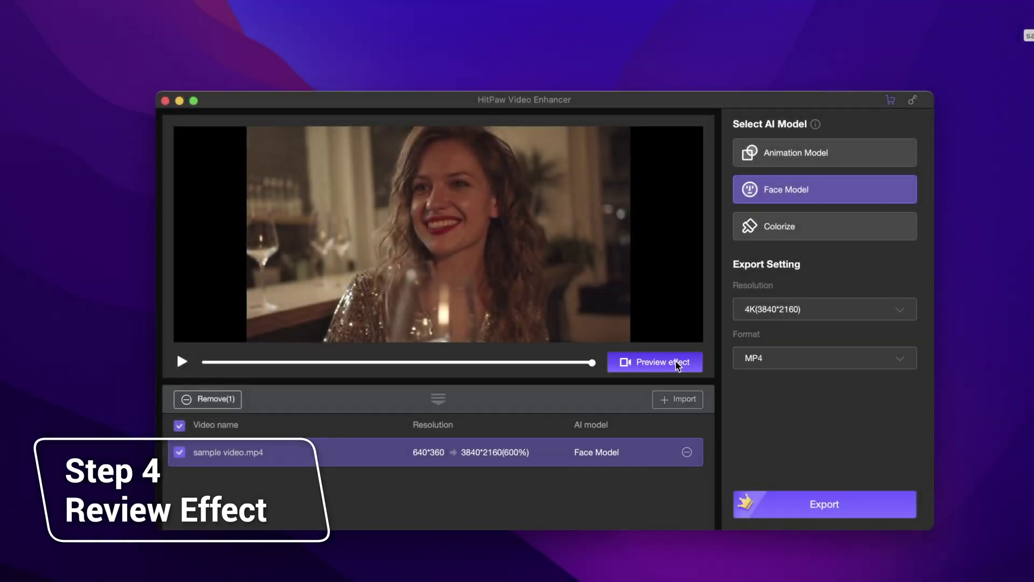
Play the side-by-side Original vs Face Model preview
click(677, 362)
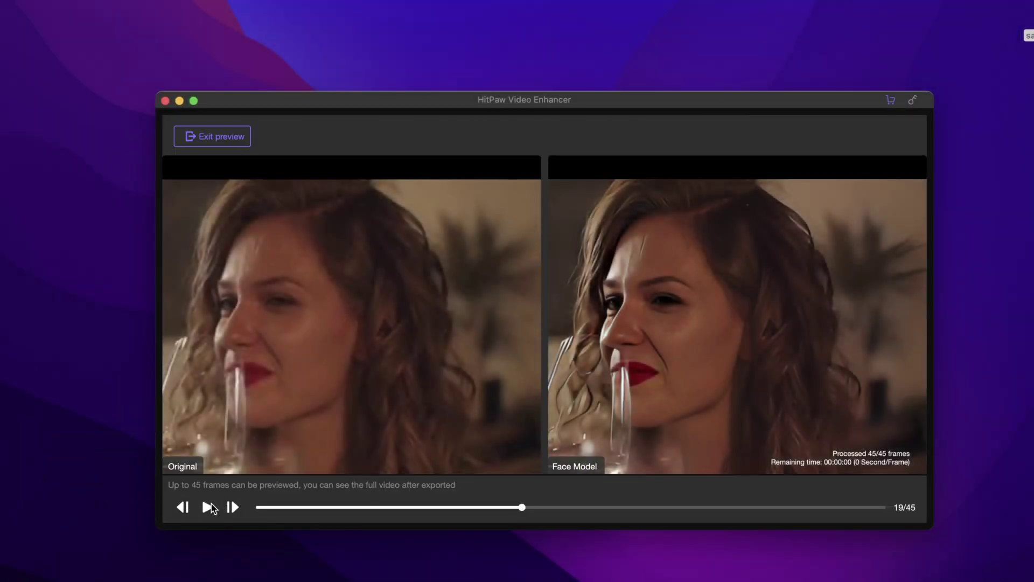
click(207, 505)
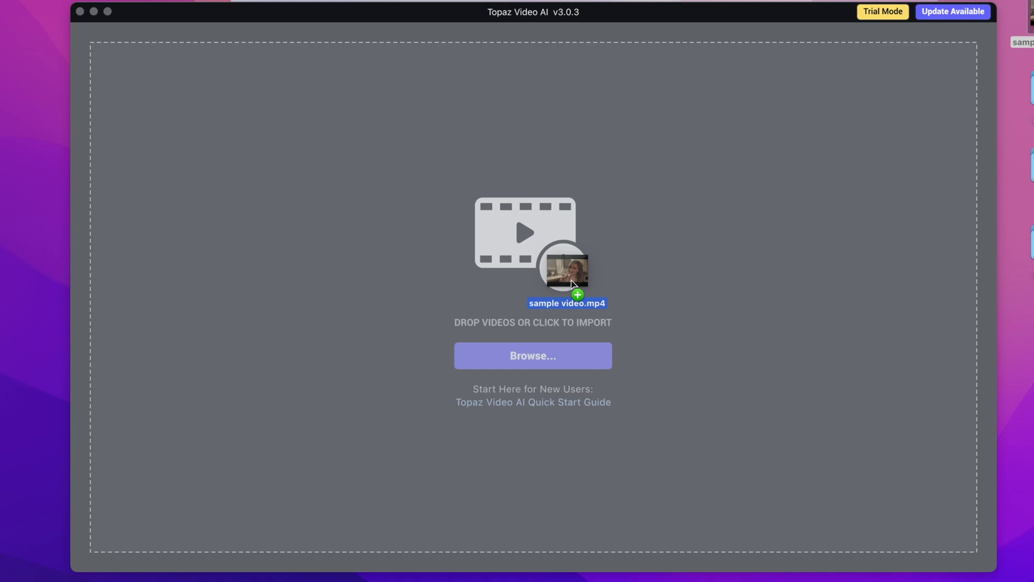
Import the sample video and set the output to 3840x2160 (4K) at 60 FPS
drag(1023, 24, 571, 280)
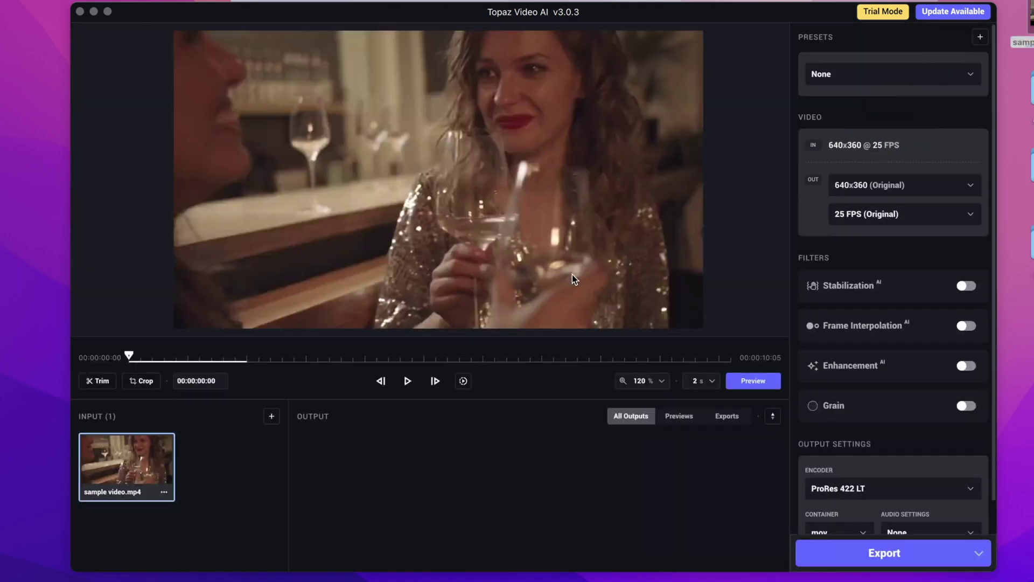
click(905, 185)
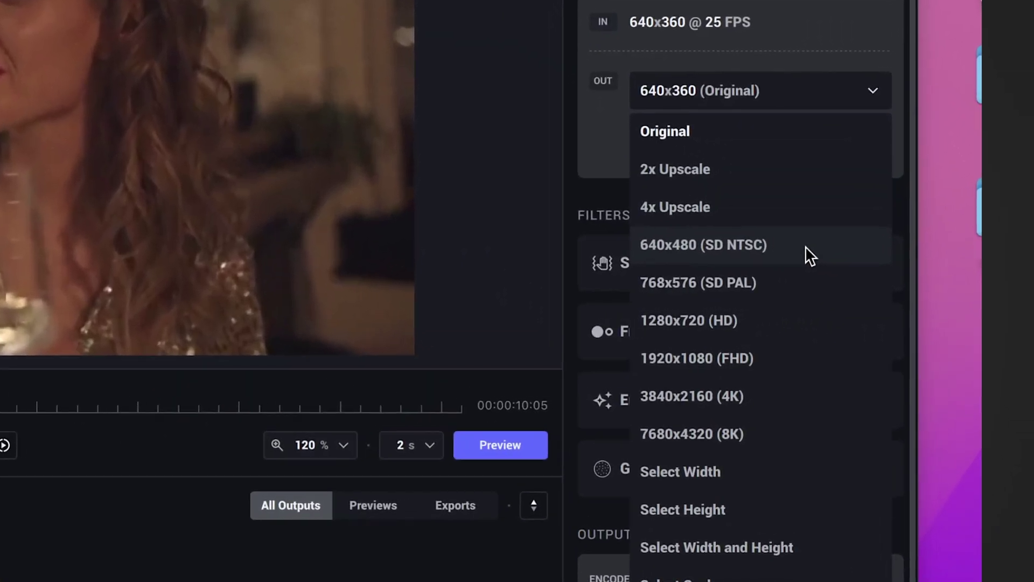
click(803, 401)
click(784, 141)
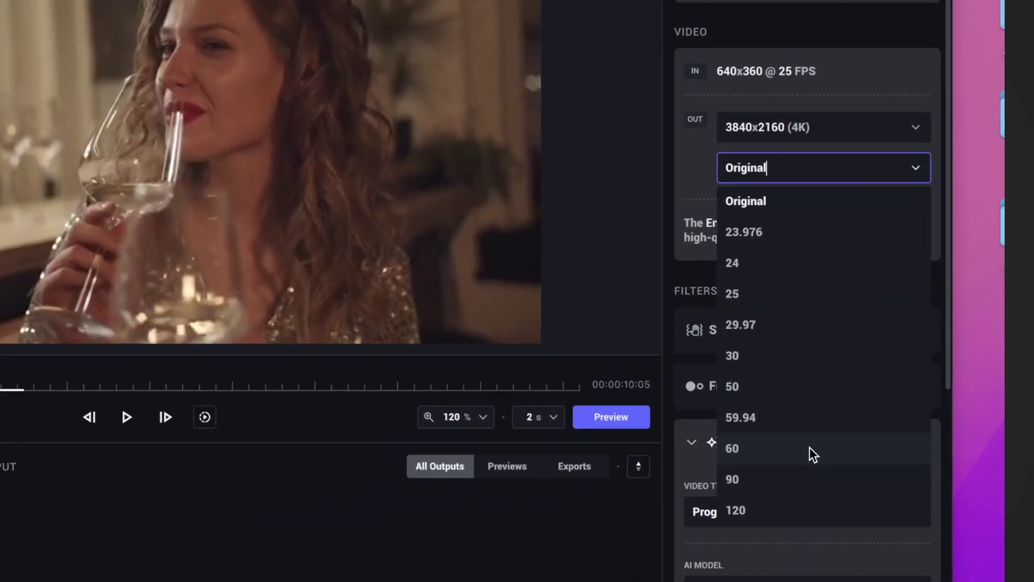
click(754, 482)
Toggle Stabilization on and back off, keeping the video type Progressive
scroll(916, 324, down, 4)
click(967, 162)
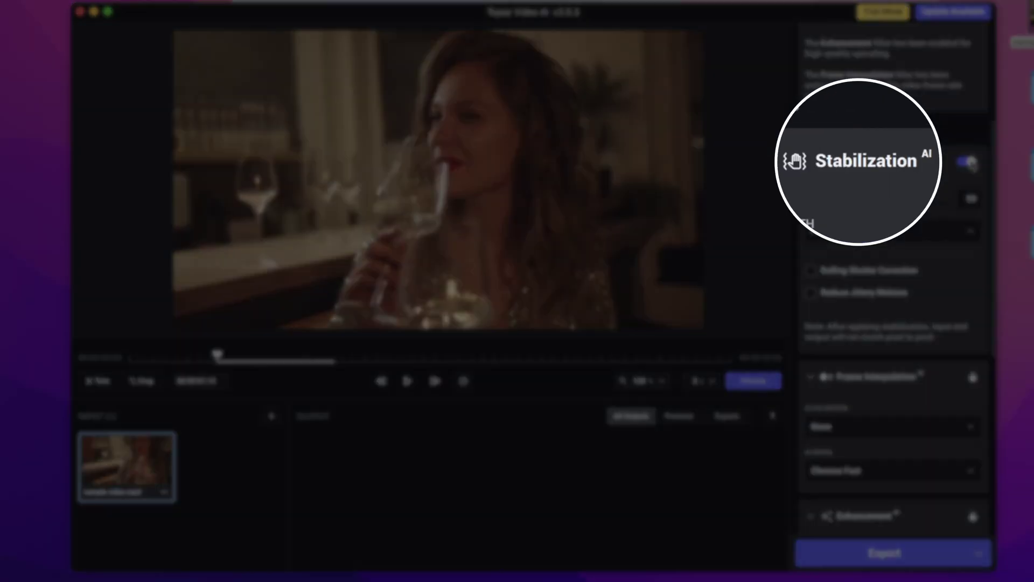
click(966, 161)
scroll(972, 163, down, 2)
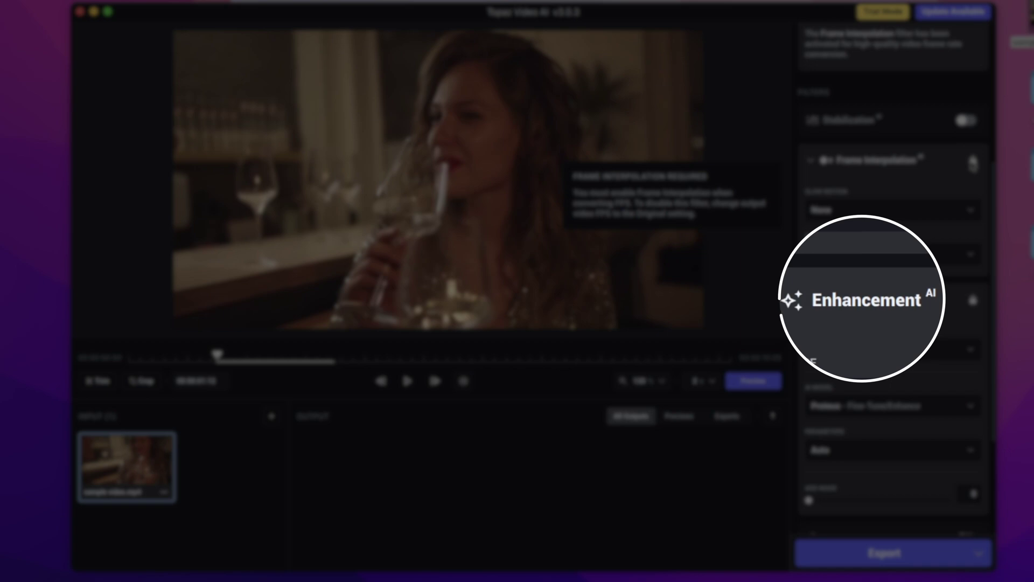
scroll(973, 165, down, 3)
click(948, 219)
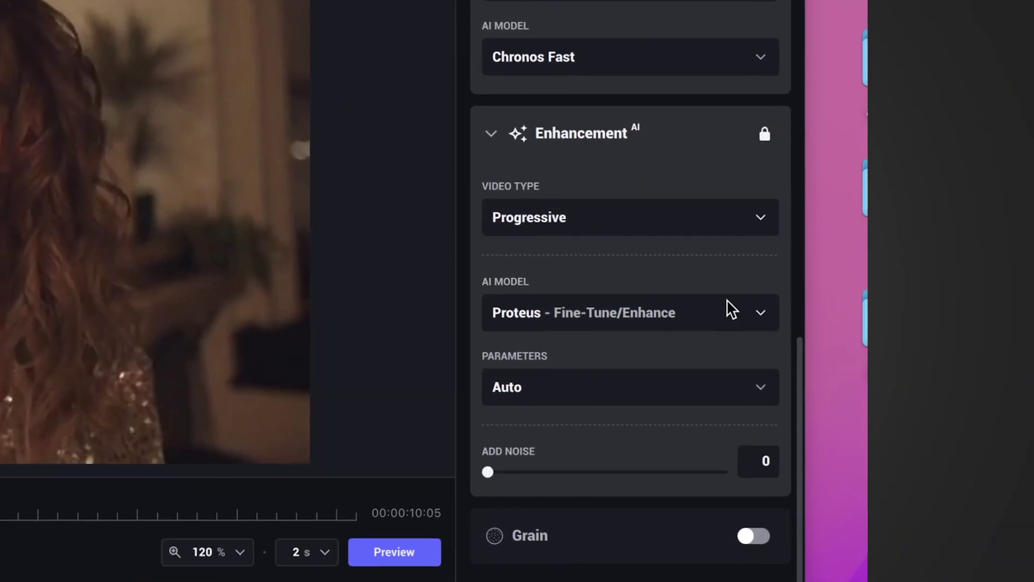
Select Proteus enhancement with Auto parameters and the H264 High encoder
click(729, 310)
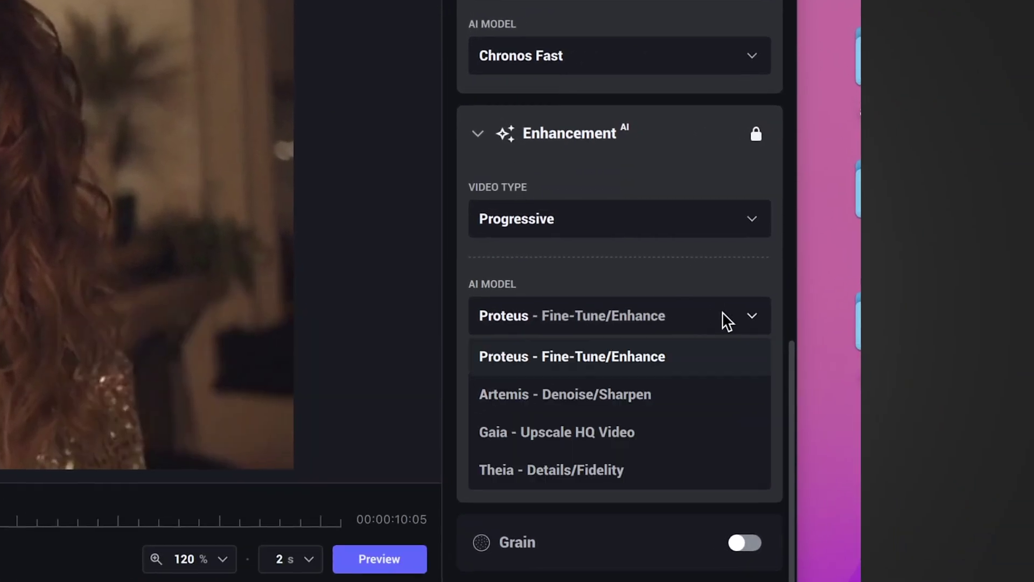
click(699, 357)
click(700, 384)
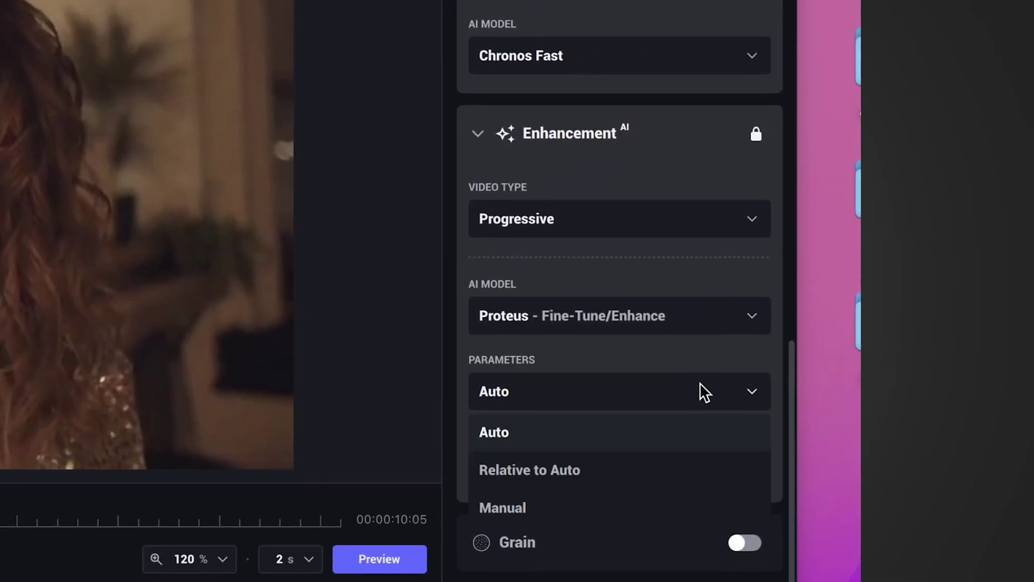
click(699, 383)
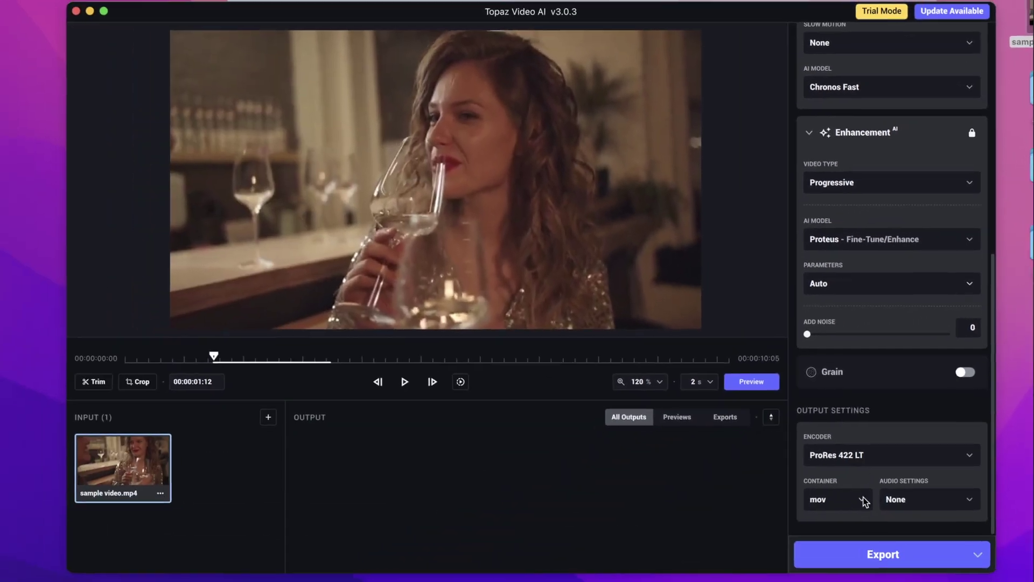
click(864, 500)
click(920, 457)
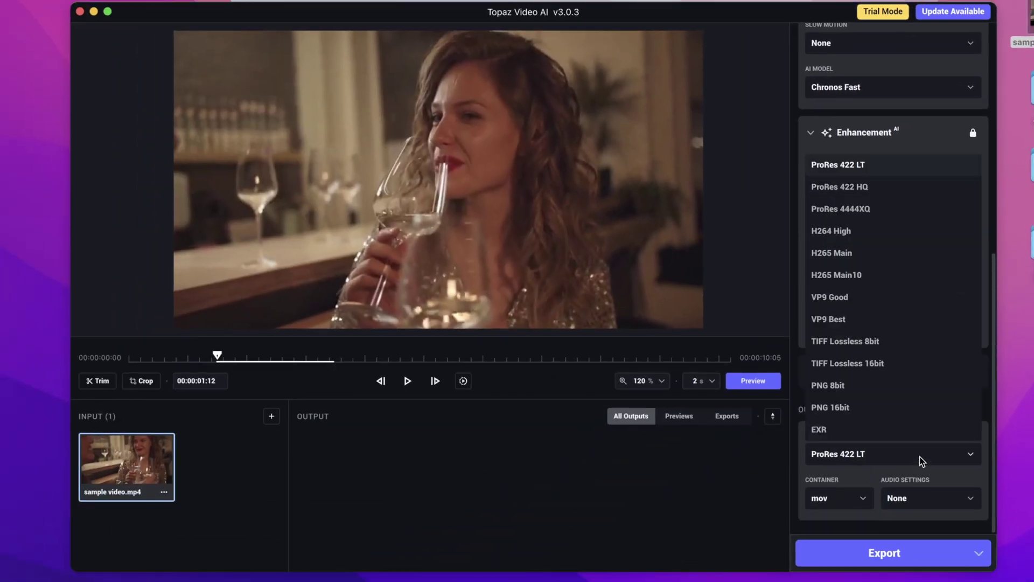
click(905, 229)
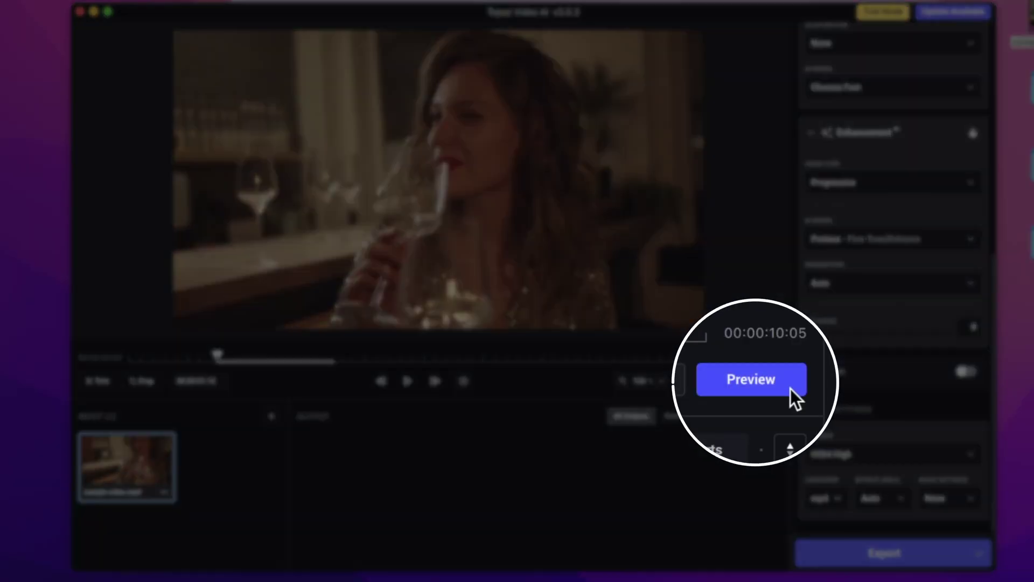
click(753, 381)
drag(676, 152, 646, 186)
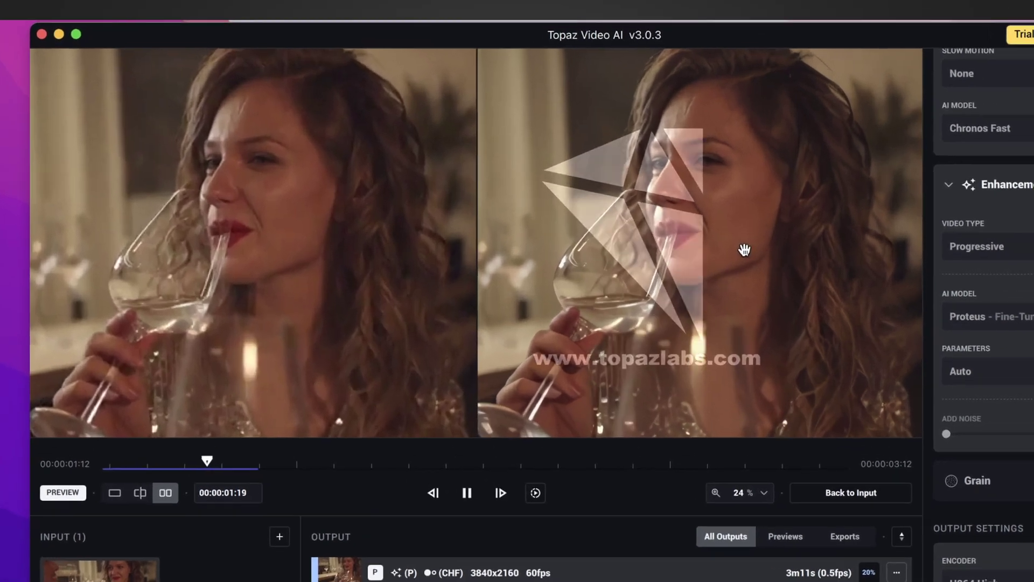
scroll(646, 185, up, 5)
mouse_move(772, 268)
mouse_down()
mouse_move(706, 321)
mouse_move(781, 321)
mouse_move(826, 295)
mouse_move(822, 180)
mouse_up()
scroll(706, 318, up, 2)
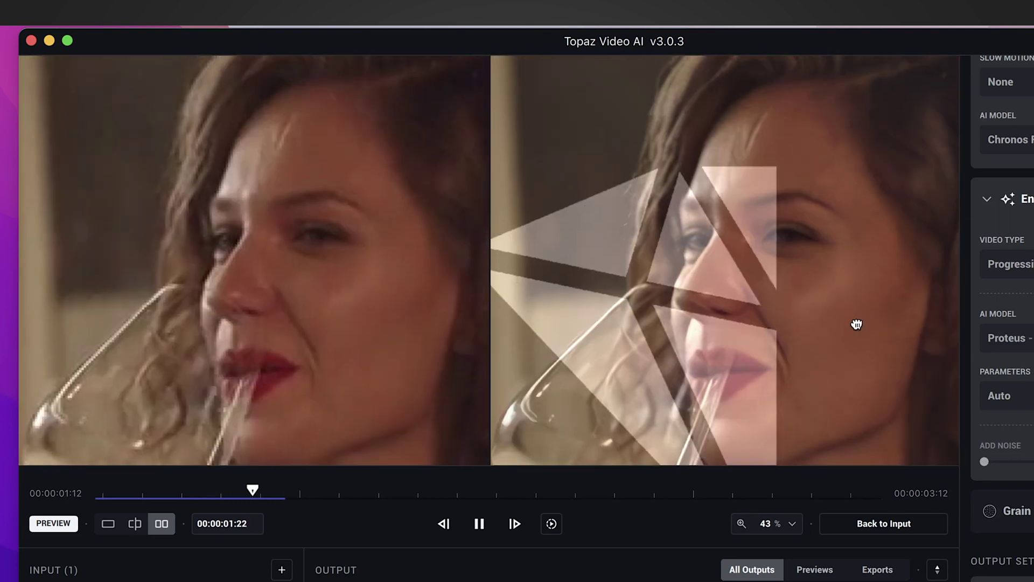
drag(857, 323, 803, 316)
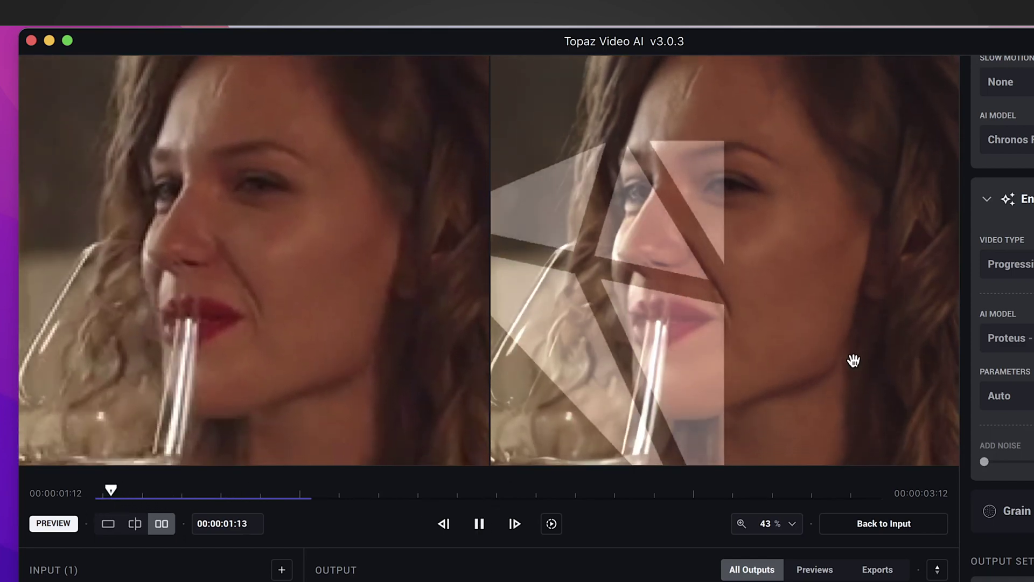
scroll(852, 360, down, 2)
scroll(849, 359, down, 3)
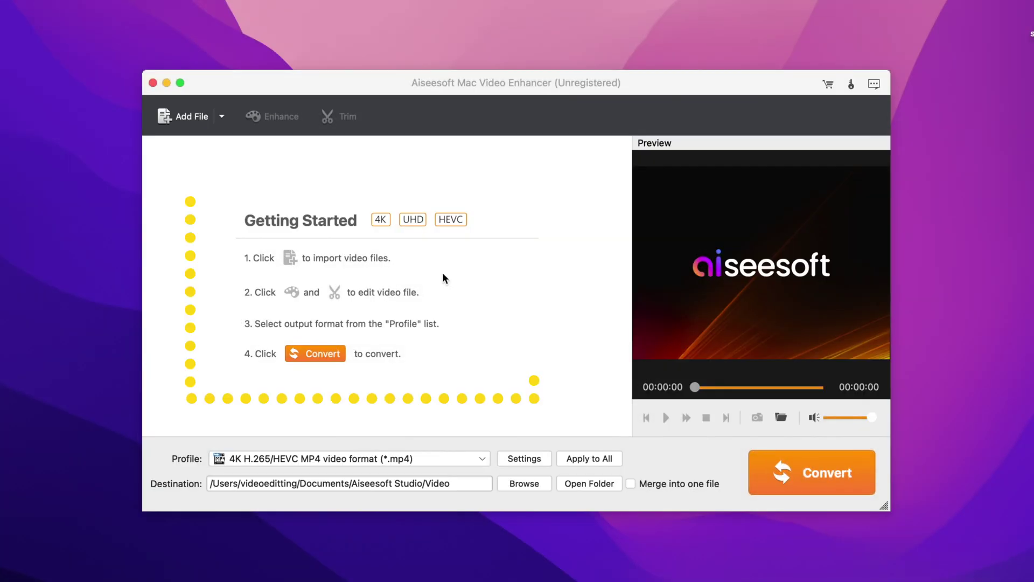
Add sample video.mp4, preview it, then try a 90° rotation and restore it upright
drag(715, 188, 489, 239)
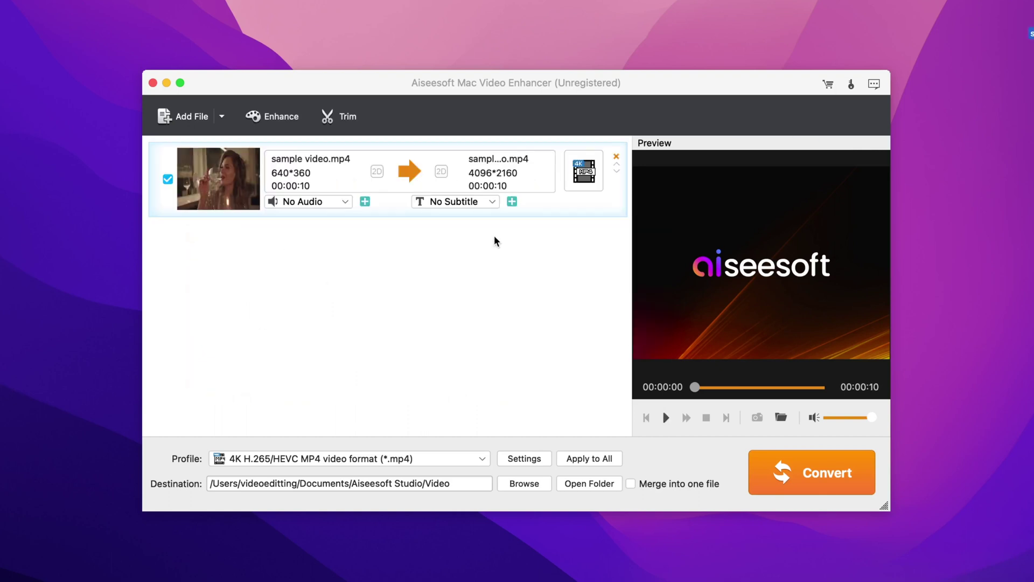
click(666, 418)
click(263, 118)
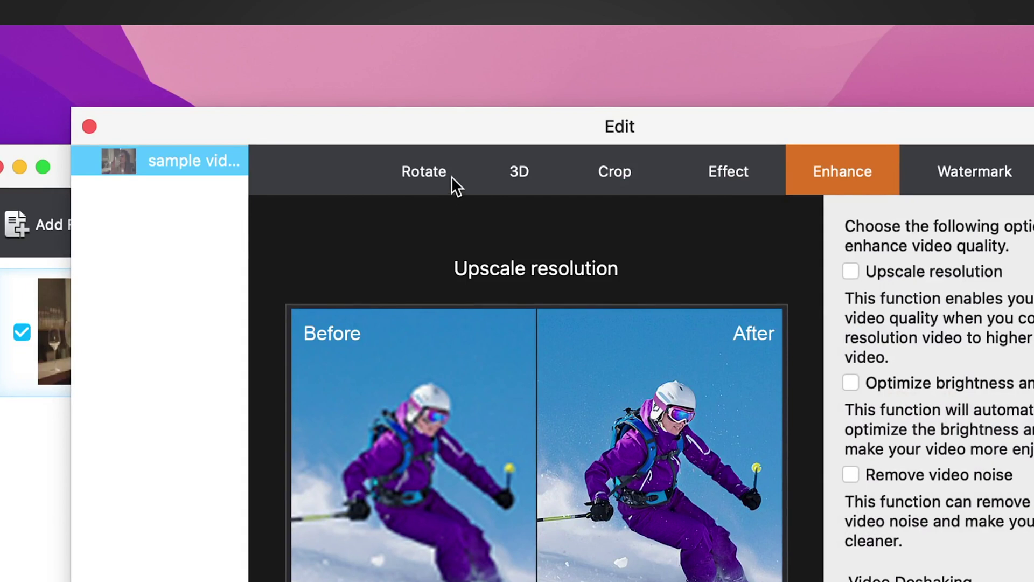
click(452, 183)
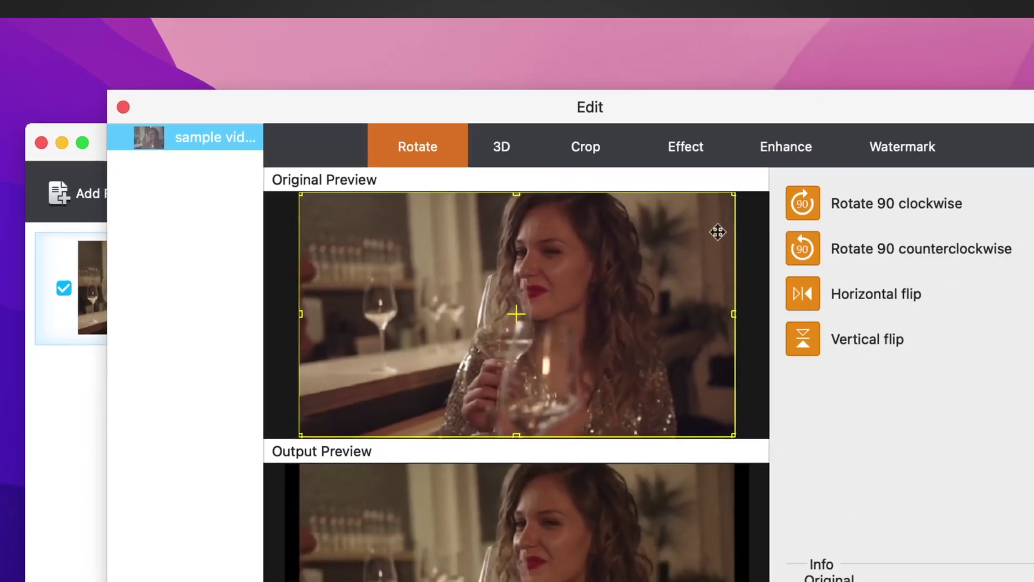
click(653, 125)
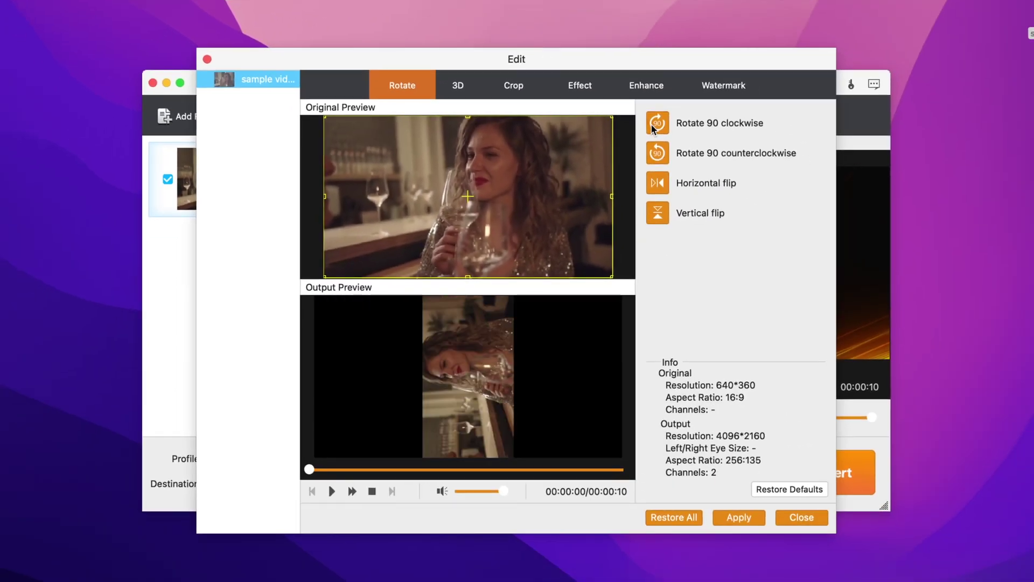
click(651, 124)
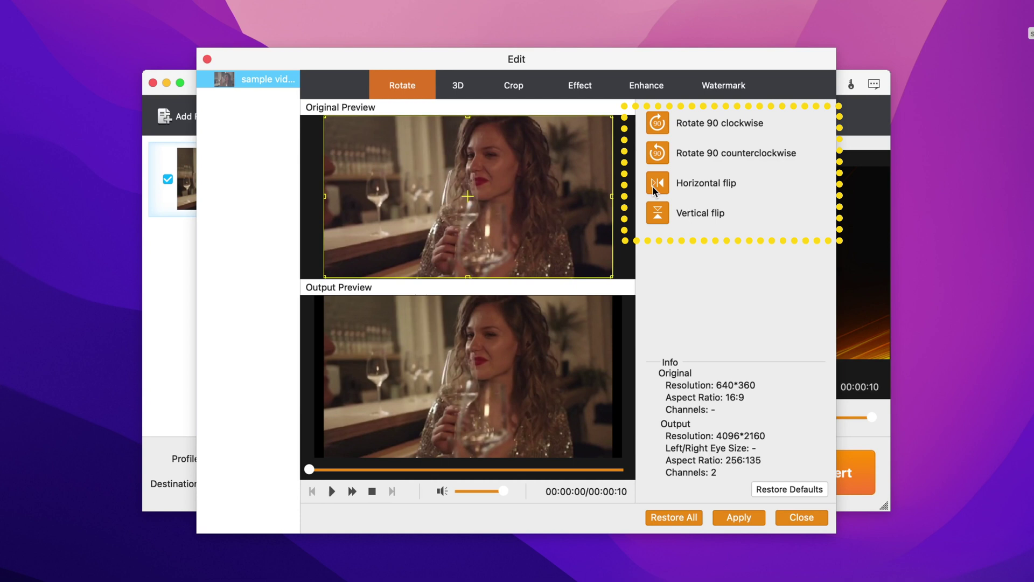
Try 3D output and a smaller crop area, then reset both to the original
click(457, 86)
click(650, 115)
click(651, 115)
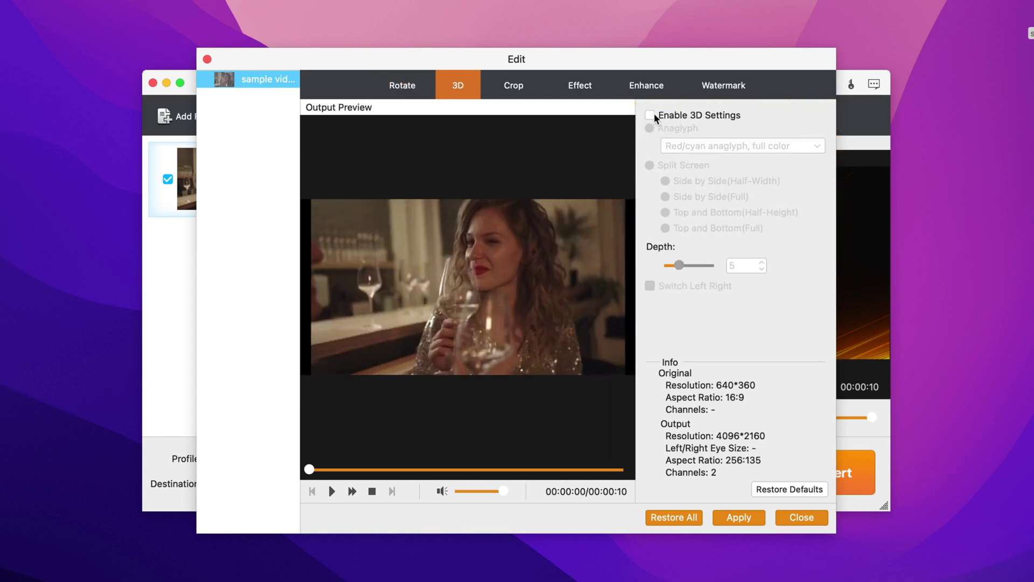
click(518, 95)
mouse_move(609, 277)
mouse_down()
mouse_move(528, 229)
mouse_move(568, 252)
mouse_up()
drag(445, 183, 475, 193)
click(792, 489)
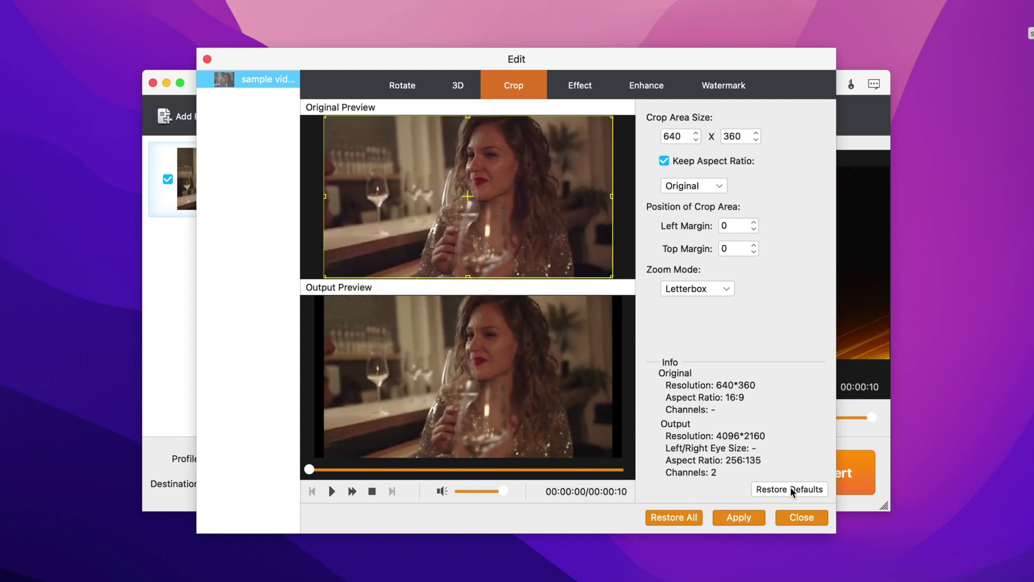
Check the brightness/contrast adjustments and move the watermark on the frame
click(598, 91)
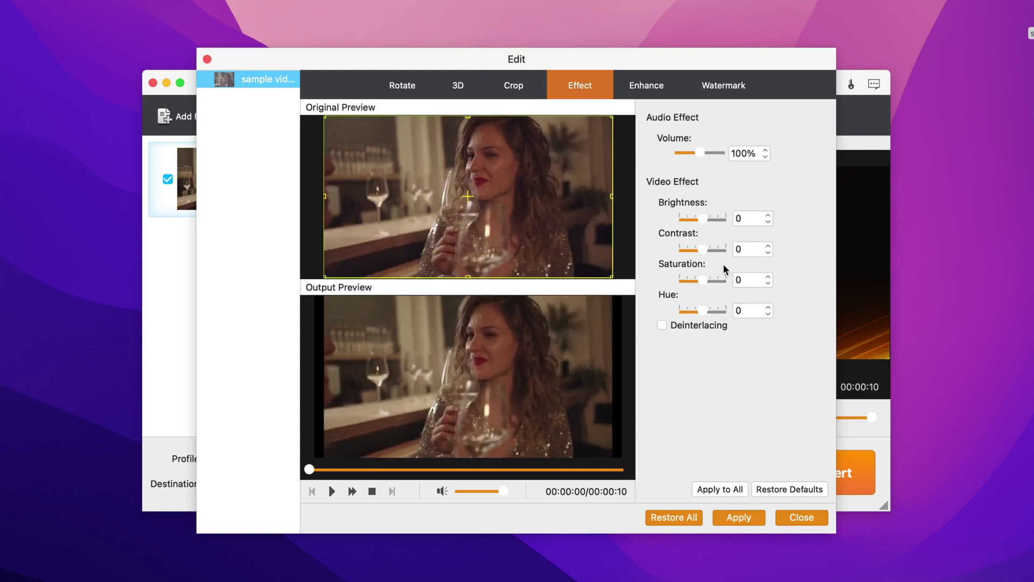
click(695, 88)
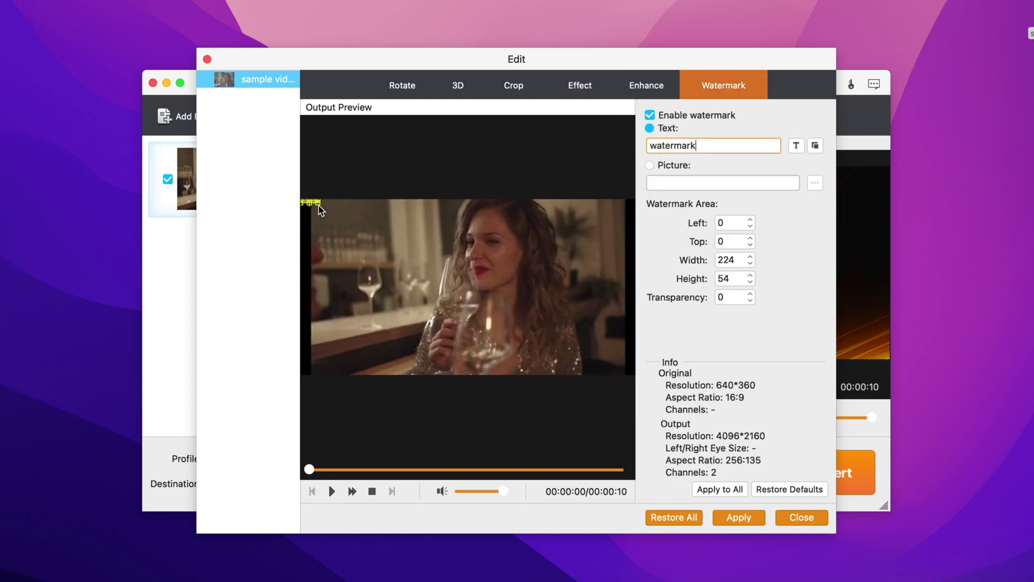
drag(357, 236, 382, 238)
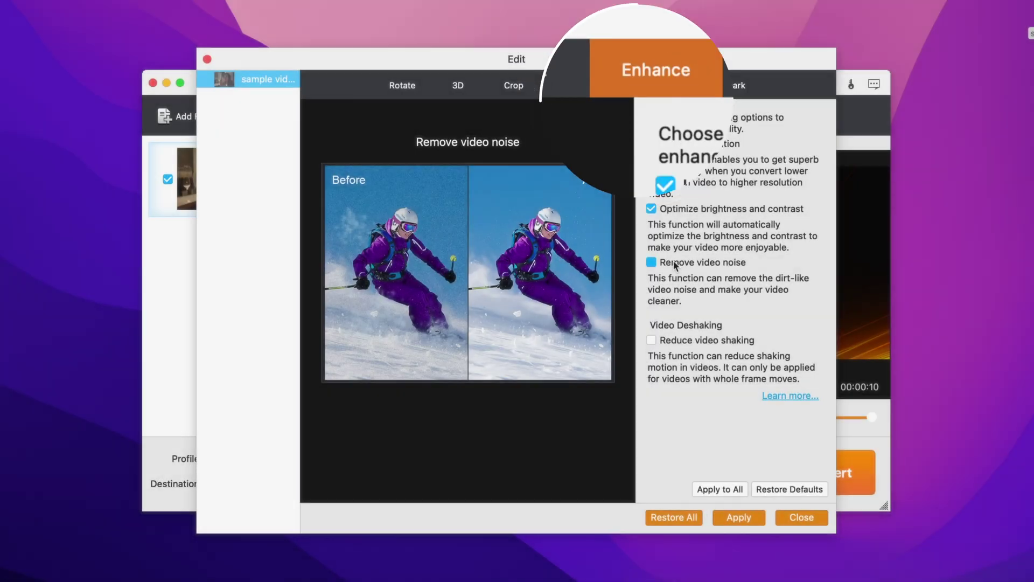
Enable shake reduction with the other three enhancements and apply them
click(674, 340)
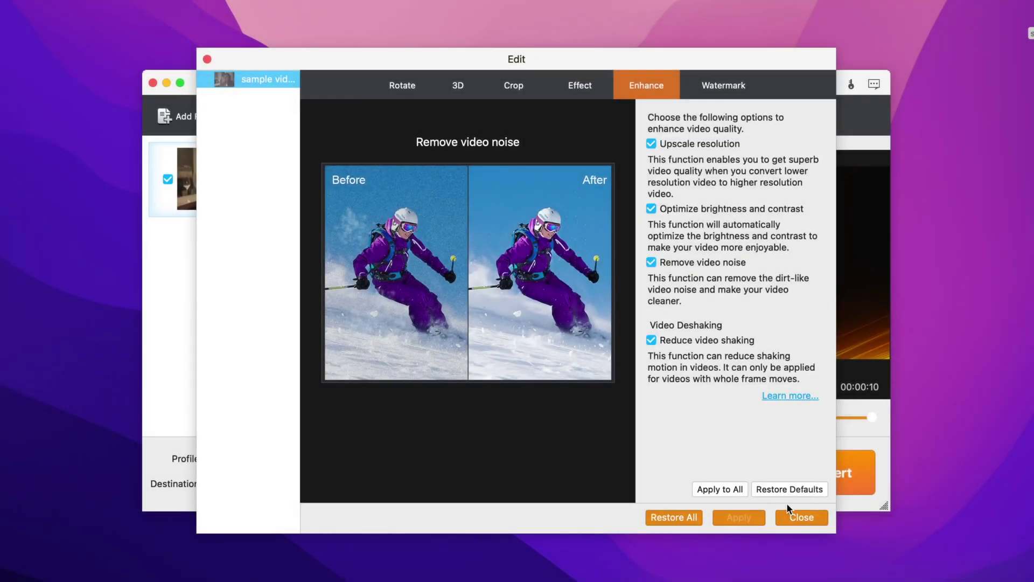
click(730, 517)
Choose the 4K H.265/HEVC MP4 profile and start the conversion
click(586, 161)
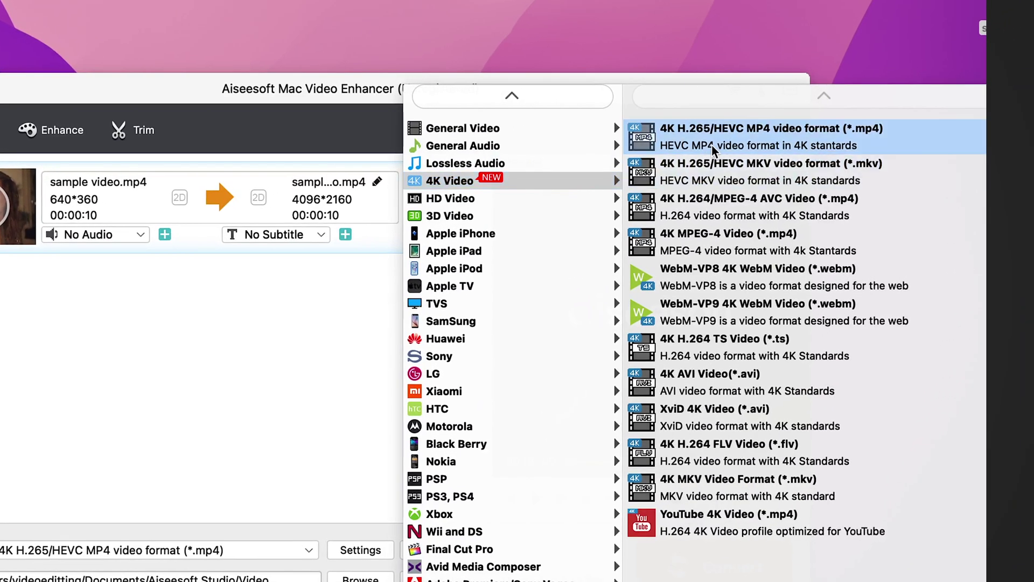
click(713, 141)
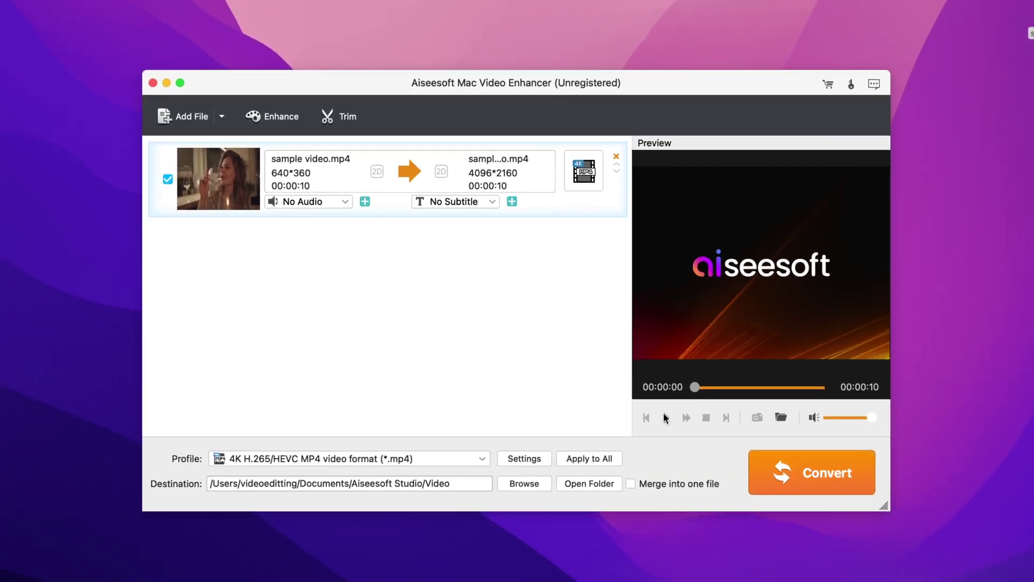
click(667, 417)
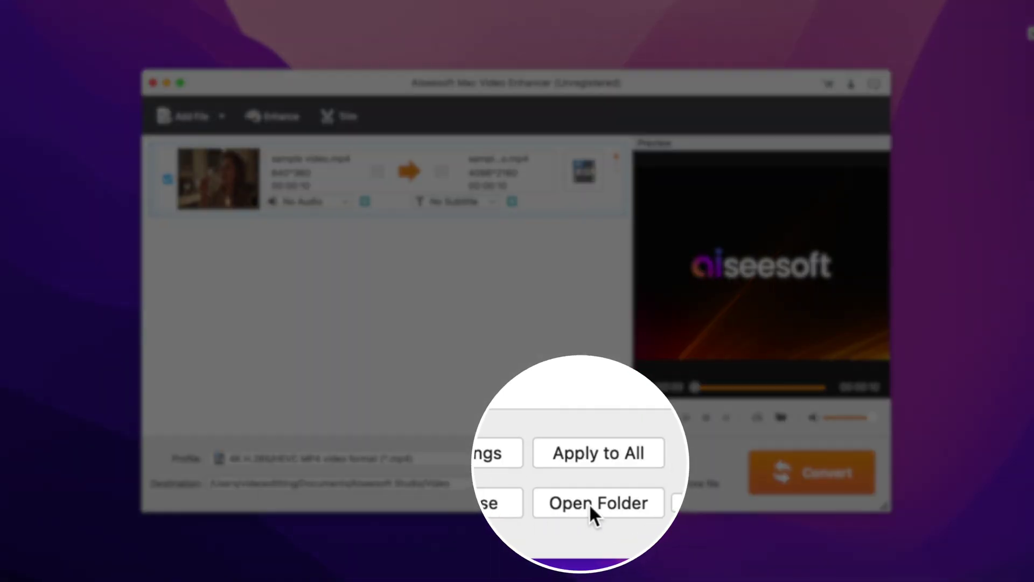
Open the output folder and play the converted sample video.mp4 in QuickTime
click(587, 484)
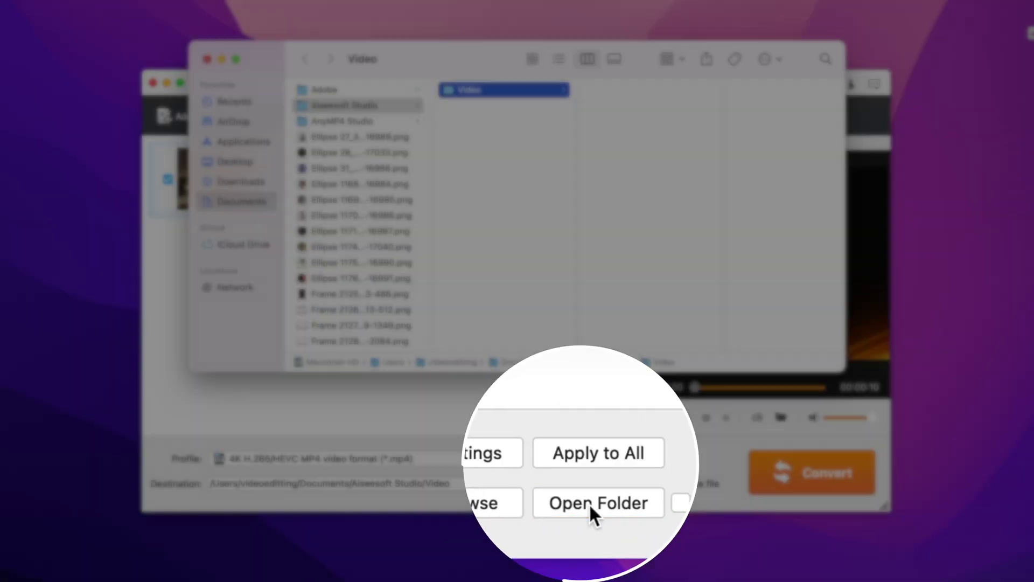
click(871, 198)
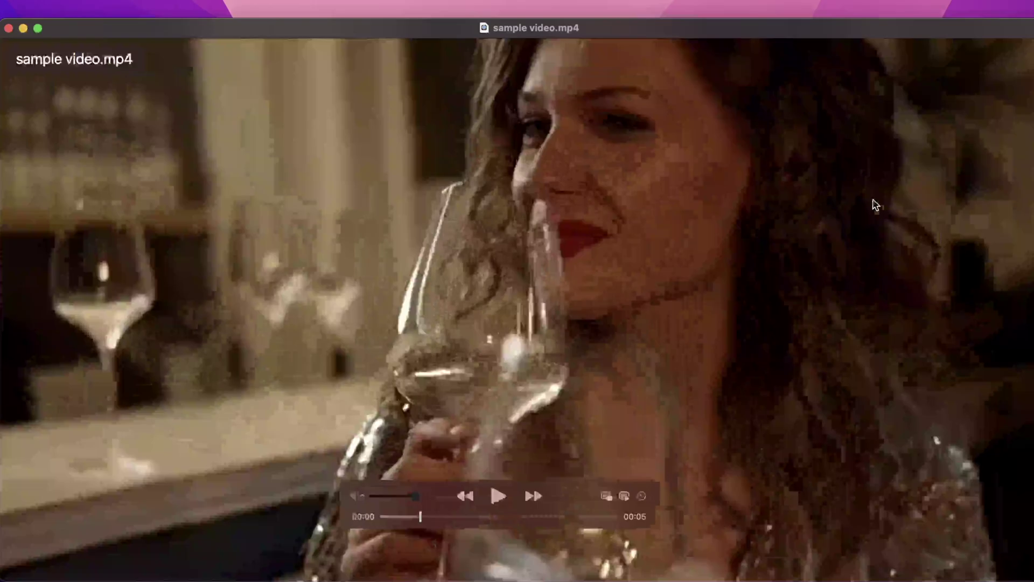